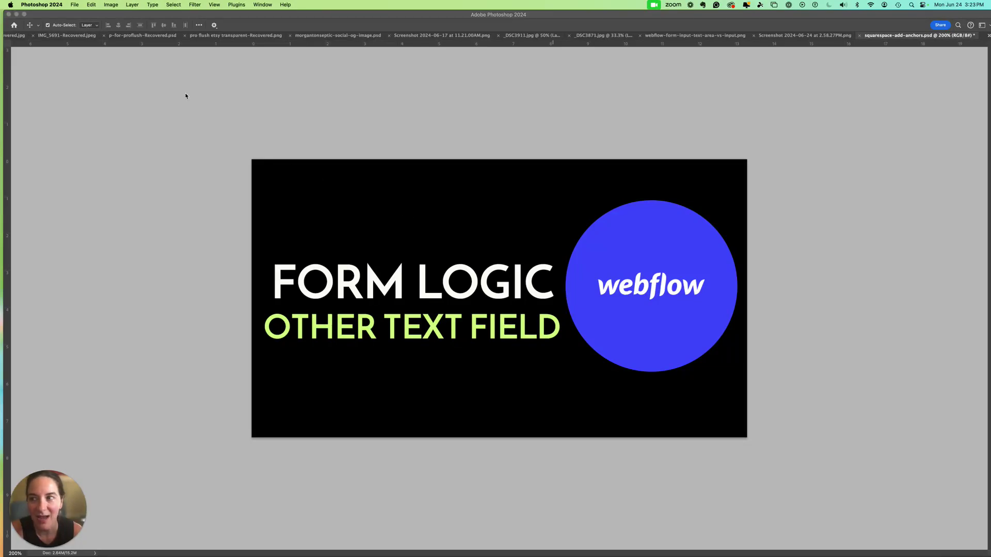
- Bring back the Tools bar, Layers panel and Brushes panel with Tab
key(Tab)
click(32, 231)
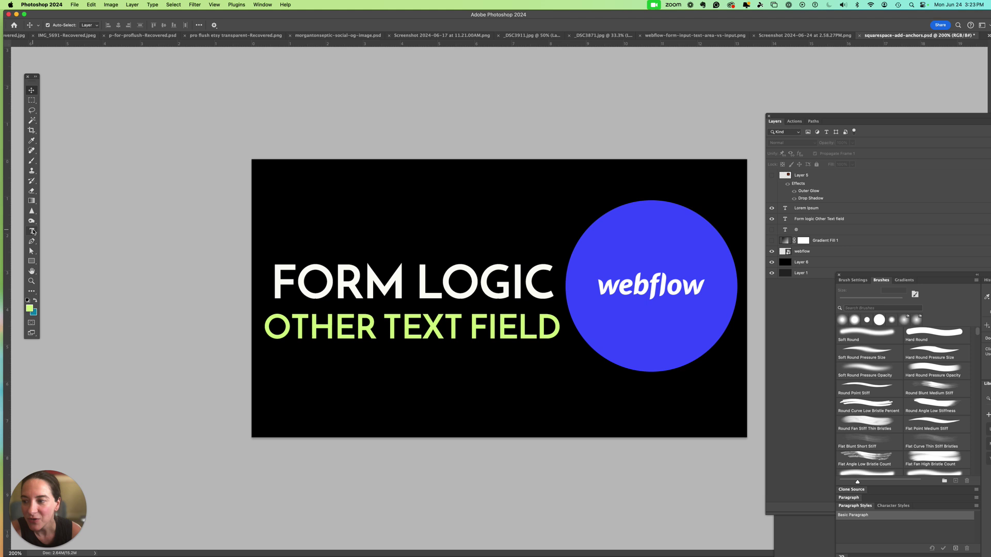
drag(265, 329, 562, 331)
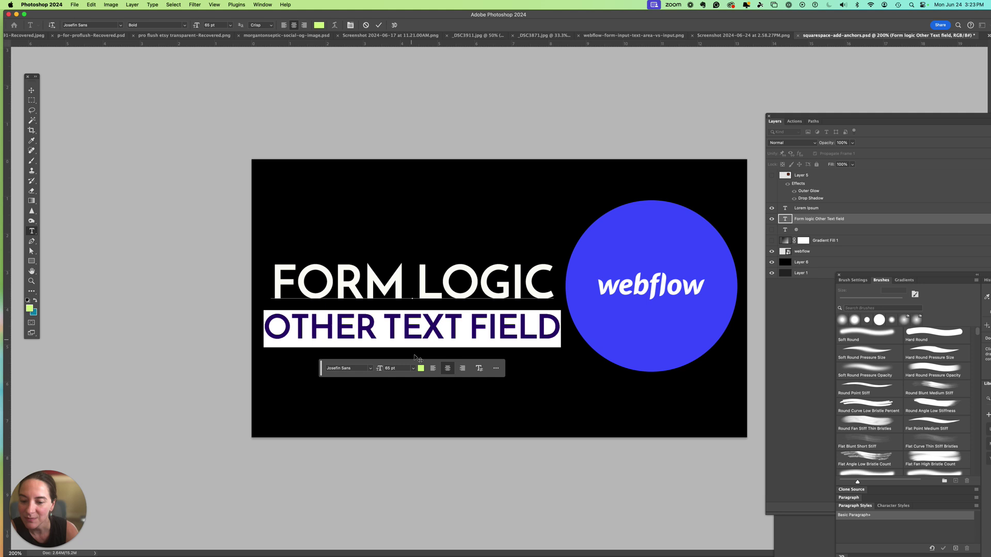
click(421, 368)
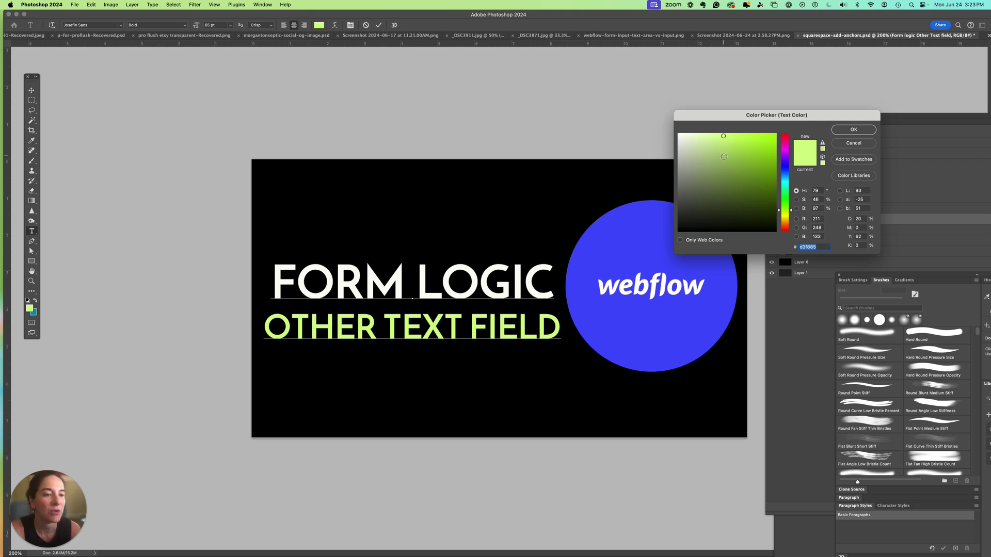
click(853, 146)
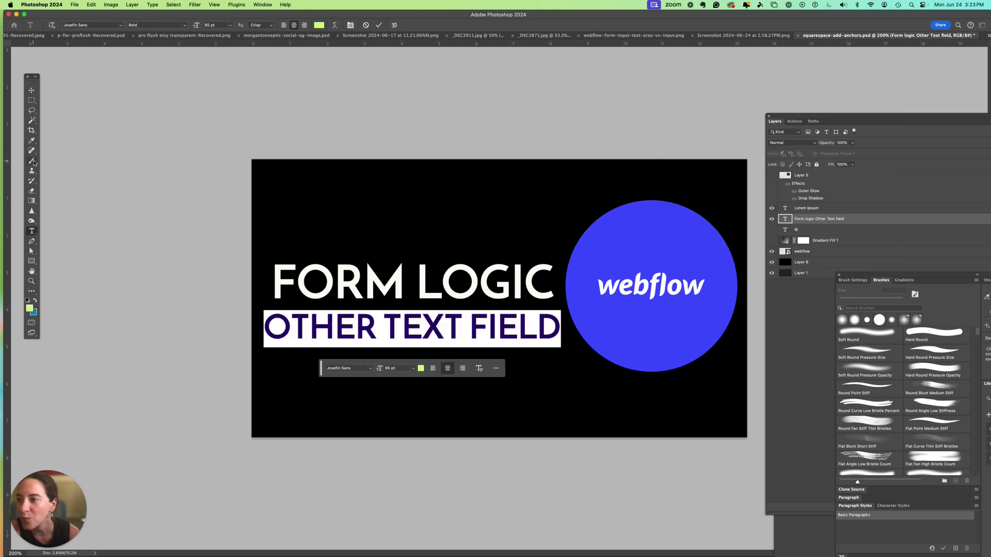
- Set the Eyedropper tool's Sample option to All Layers, then return to the Type tool
click(31, 142)
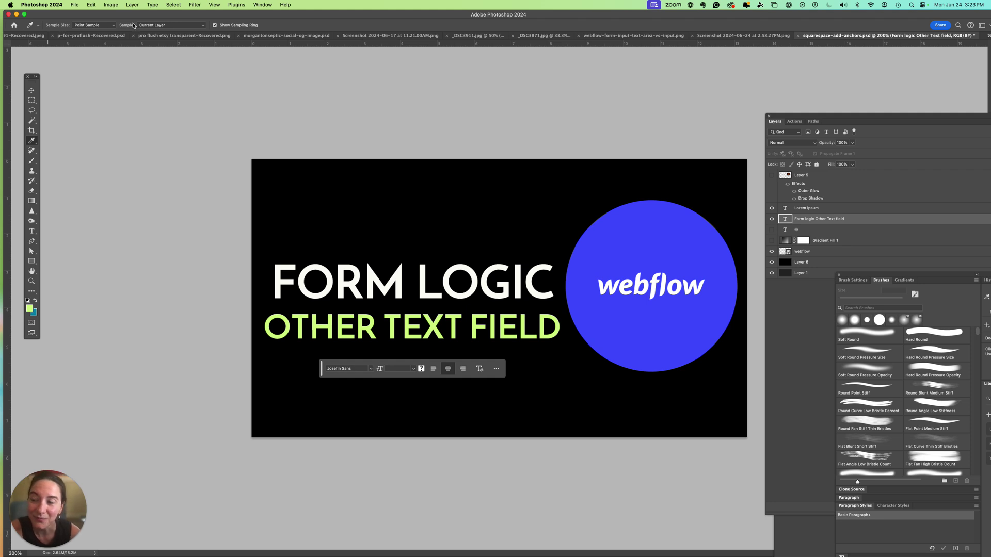
click(202, 28)
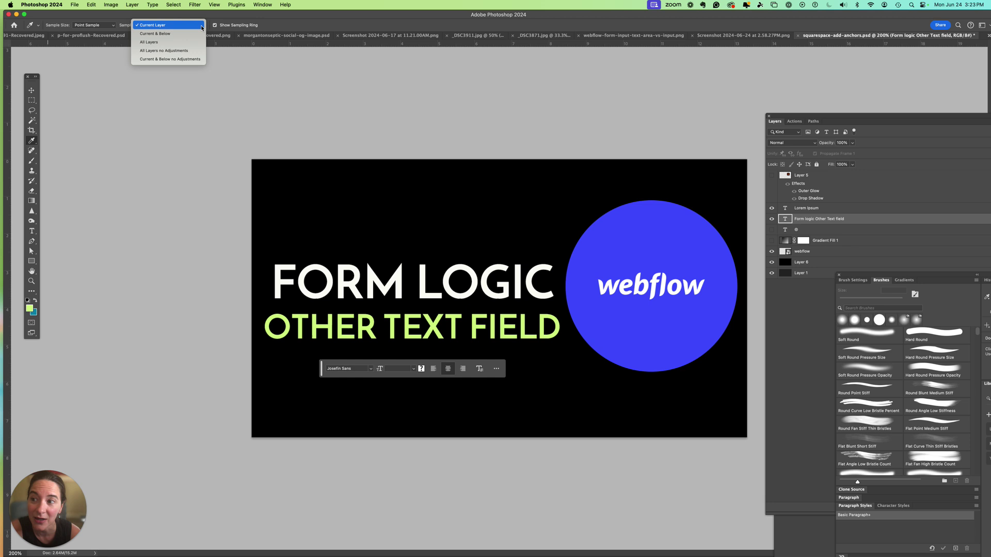
click(166, 45)
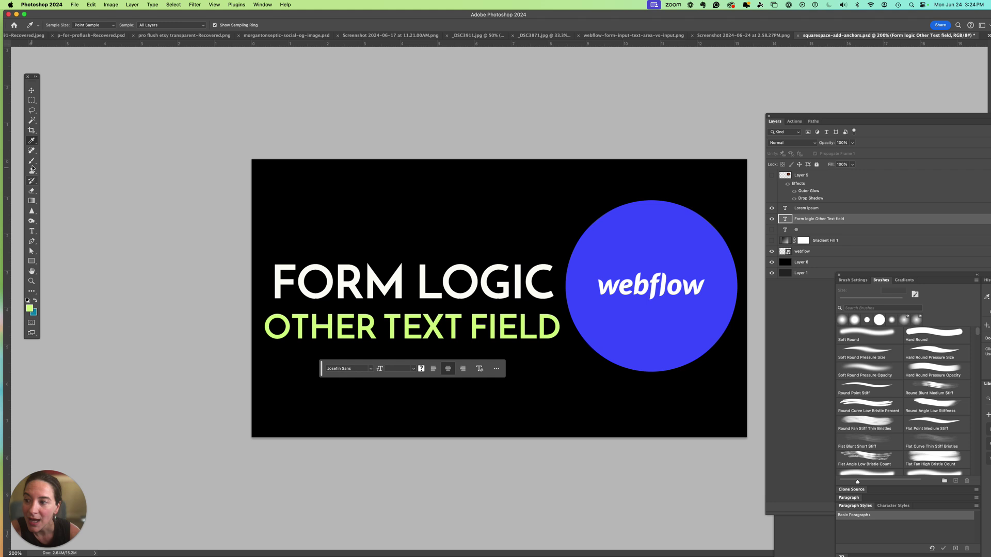
click(32, 232)
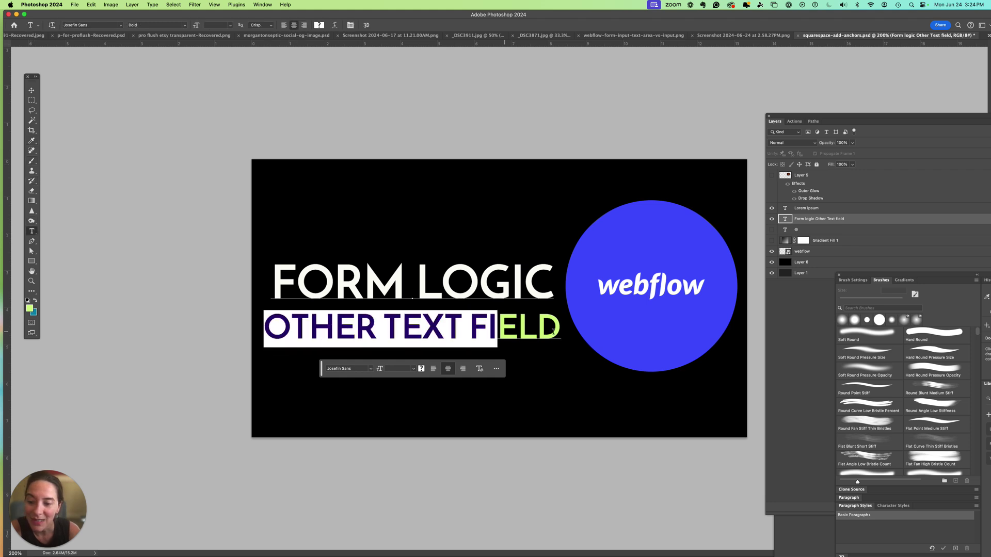
- Color the OTHER TEXT FIELD line with the webflow circle's sampled blue and commit the edit
drag(264, 328, 561, 327)
click(423, 371)
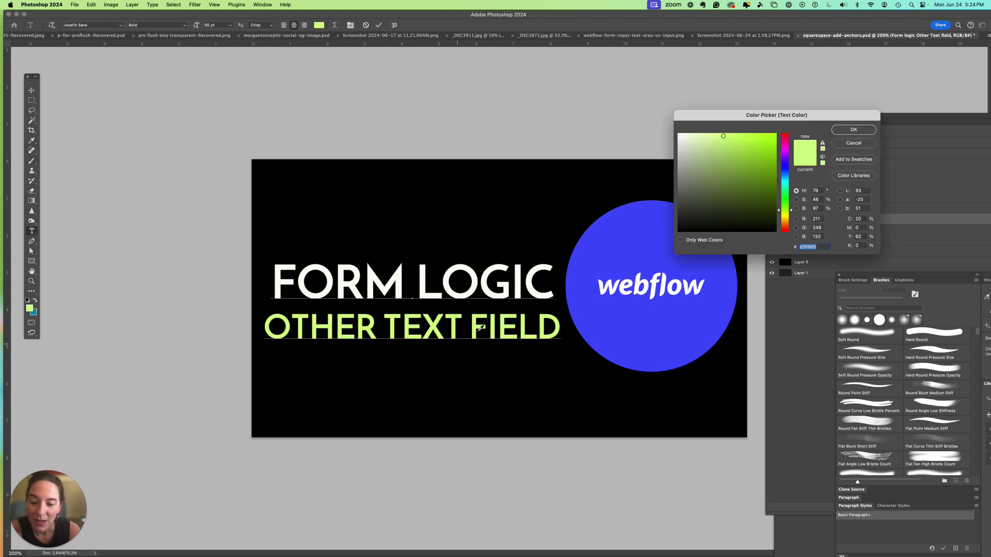
click(634, 245)
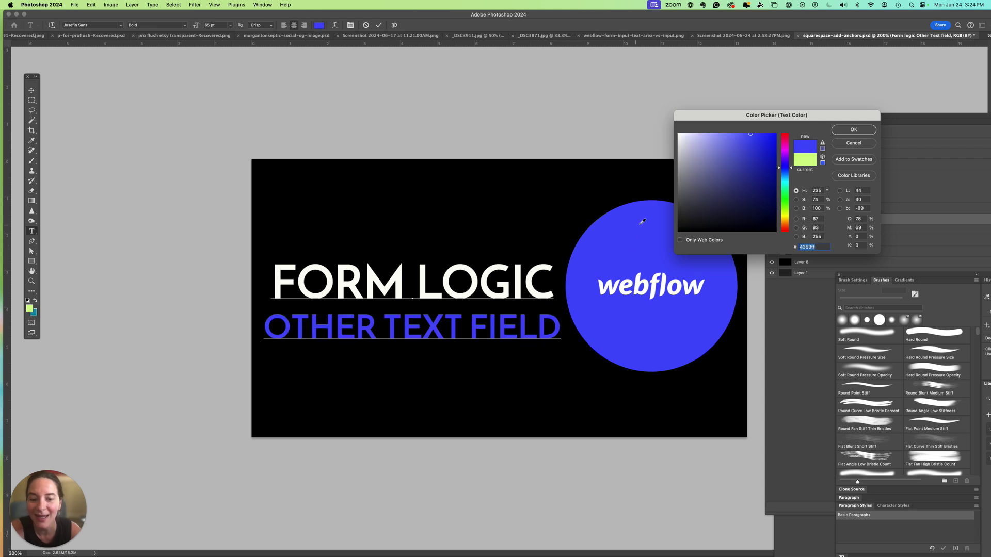
click(852, 130)
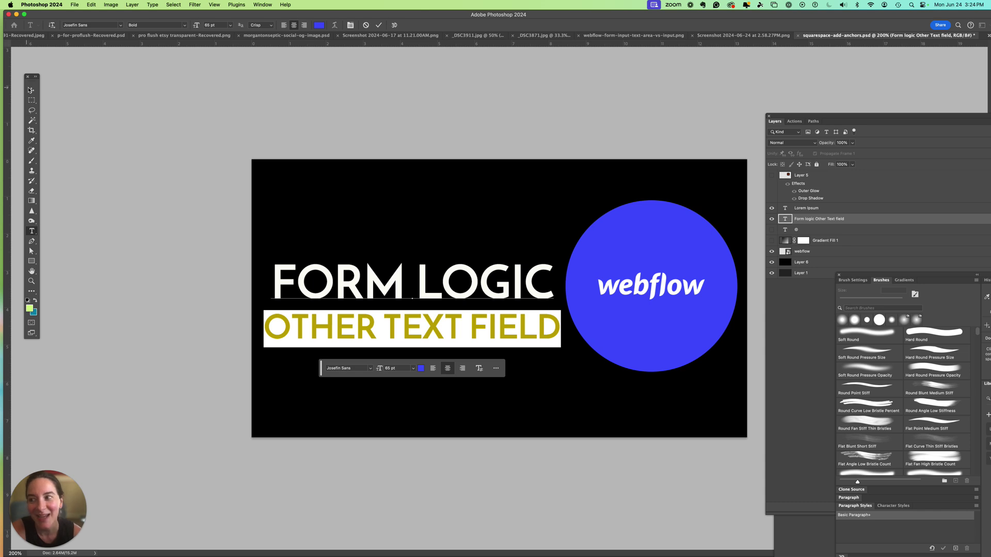
click(30, 90)
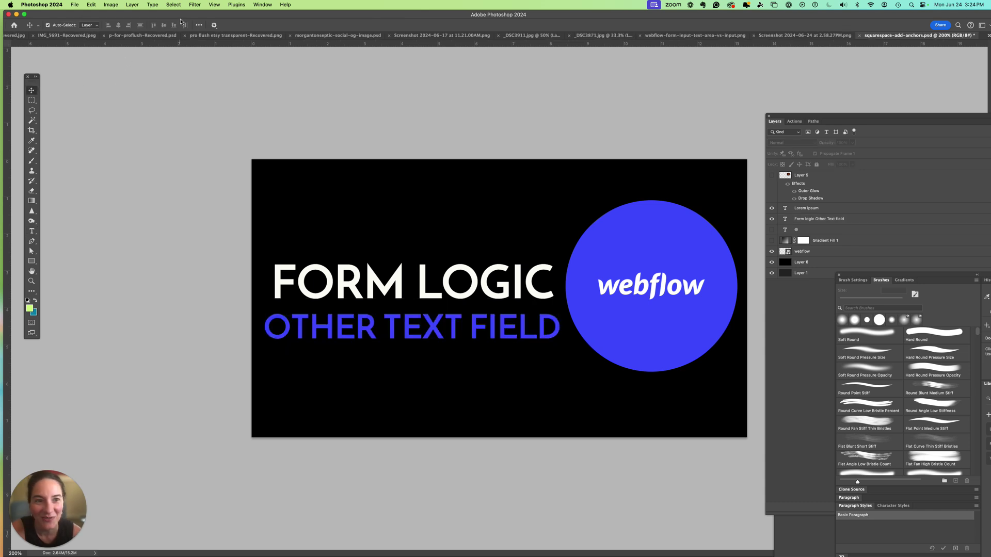